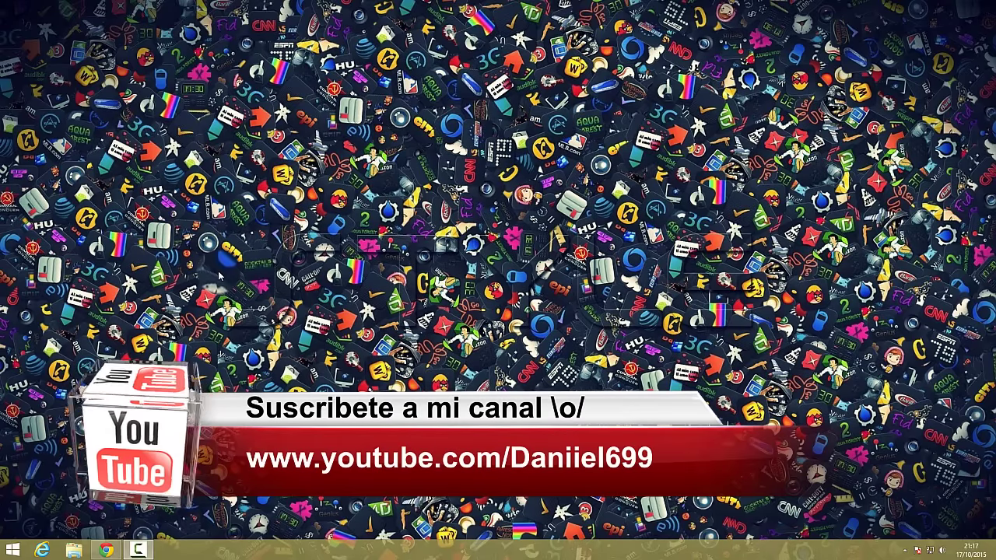
# Open File Explorer and display the system properties of Este equipo.
pyautogui.click(74, 551)
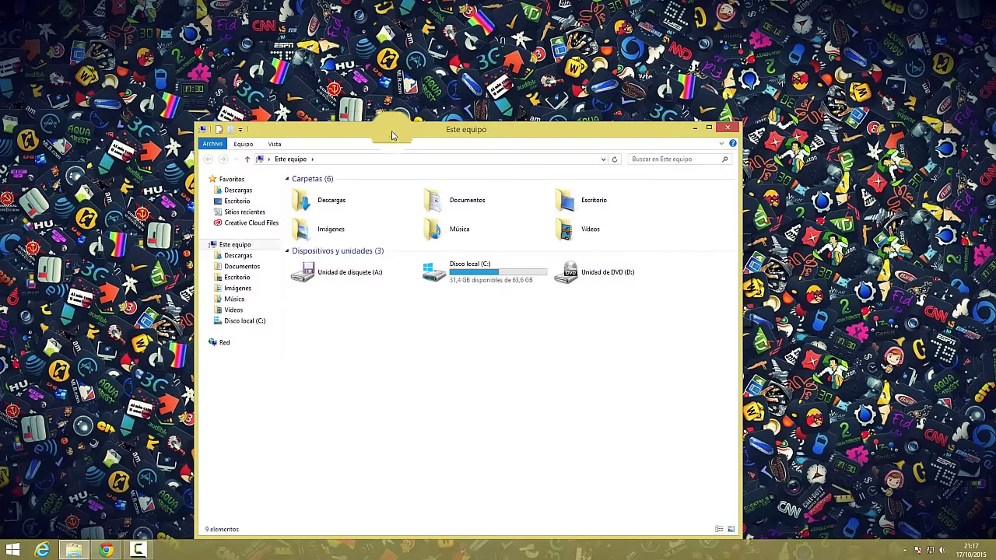
pyautogui.moveTo(392, 129); pyautogui.dragTo(400, 66)
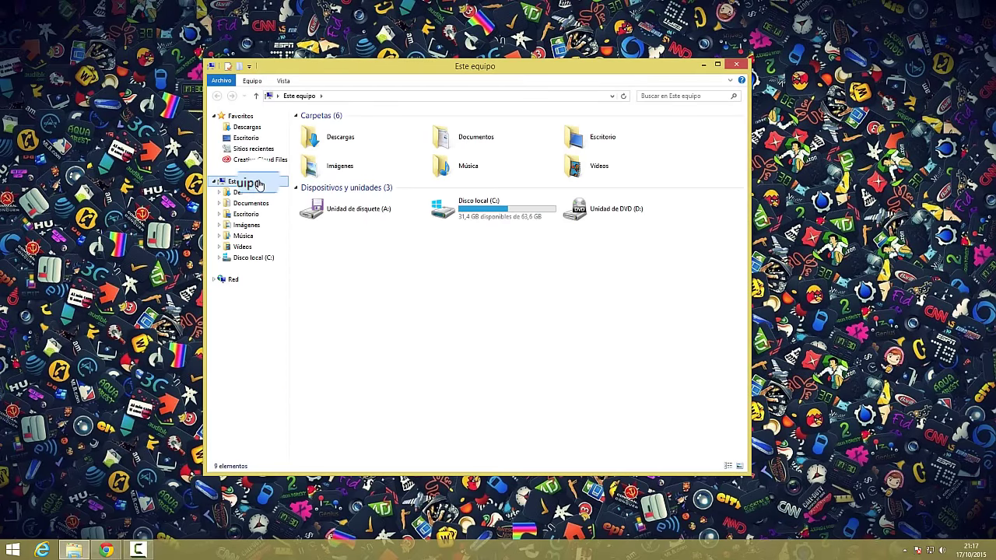
pyautogui.rightClick(254, 185)
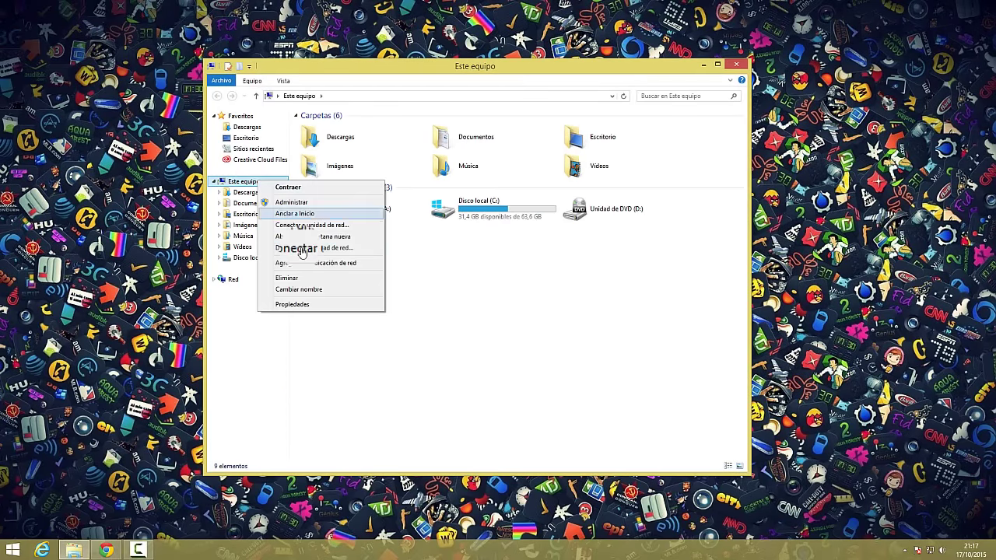
pyautogui.click(303, 306)
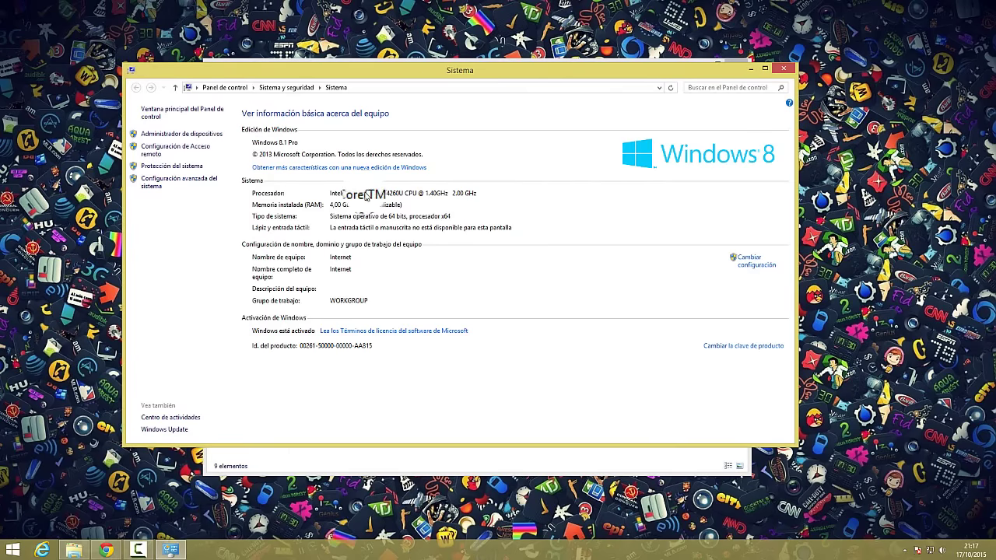
# Go through the advanced system settings and the advanced performance options to open the Memoria virtual settings.
pyautogui.click(164, 184)
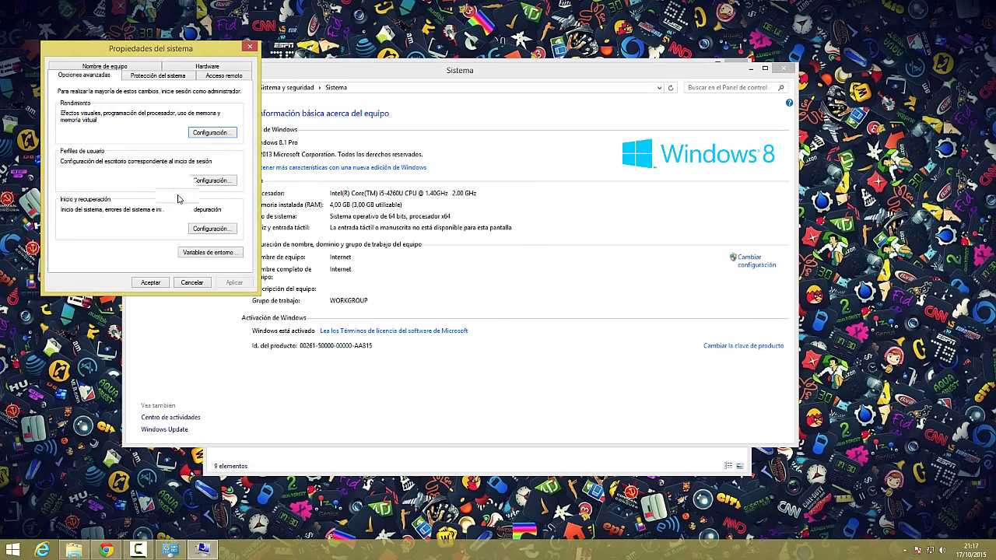
pyautogui.moveTo(200, 47); pyautogui.dragTo(474, 114)
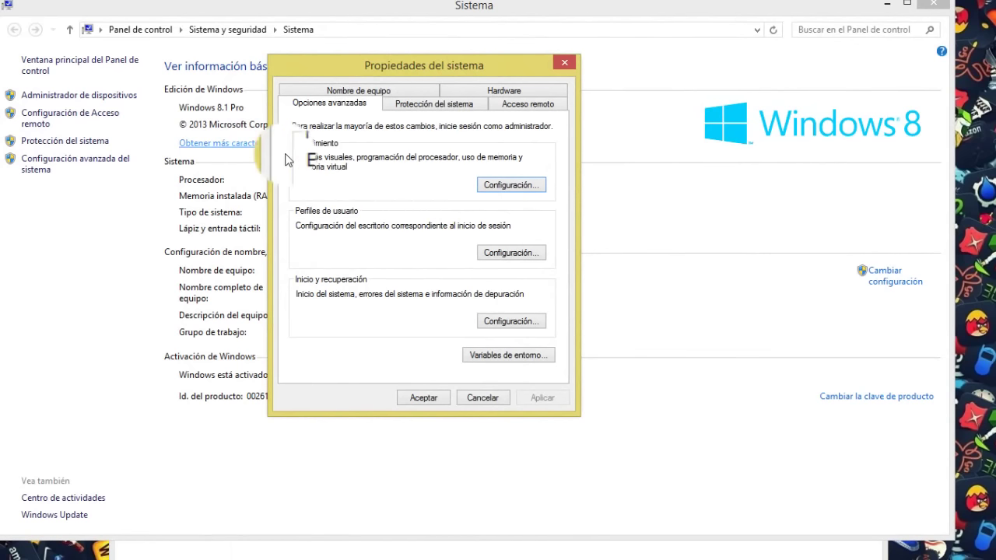
pyautogui.click(503, 186)
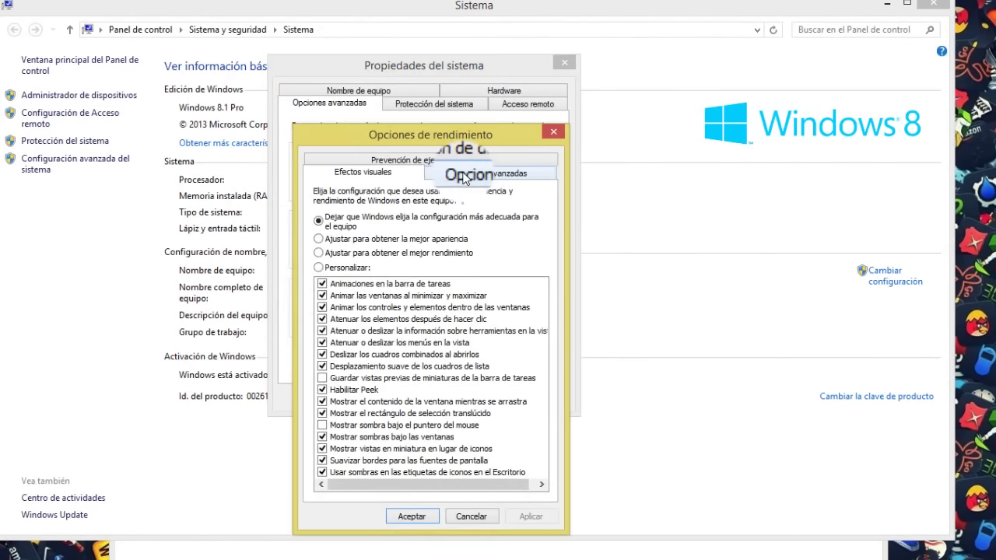
pyautogui.click(464, 177)
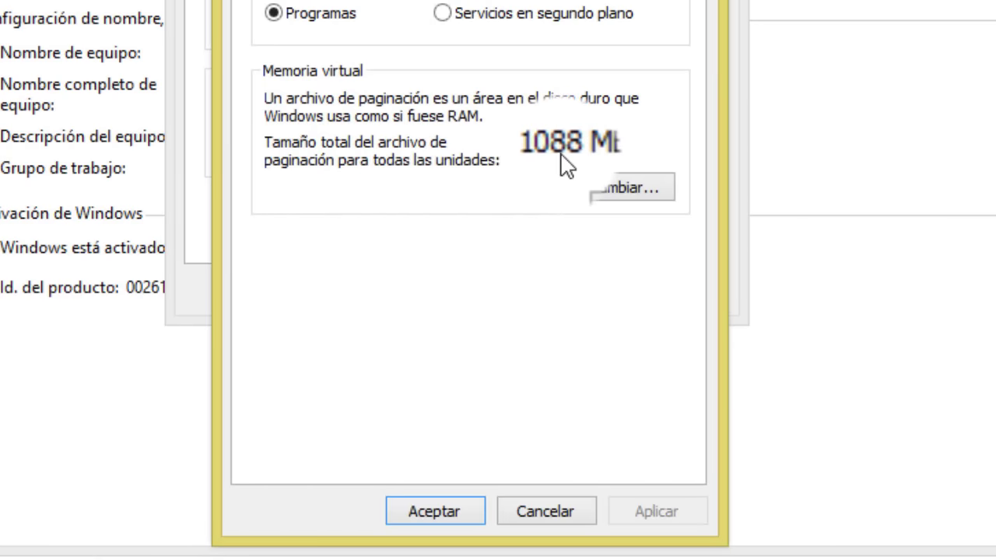
pyautogui.click(617, 188)
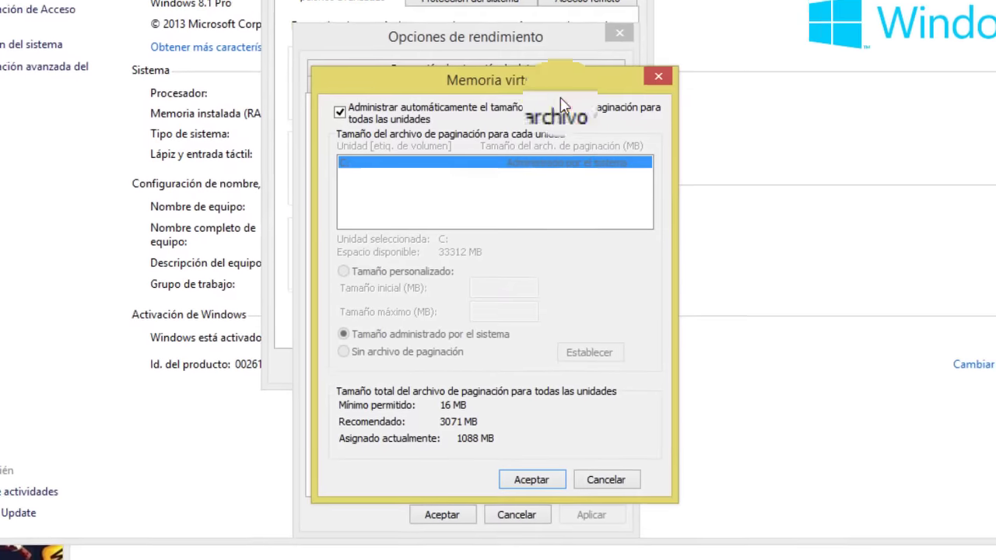
# Turn off automatic paging file management for all drives and choose a custom size for drive C:.
pyautogui.moveTo(528, 76); pyautogui.dragTo(510, 57)
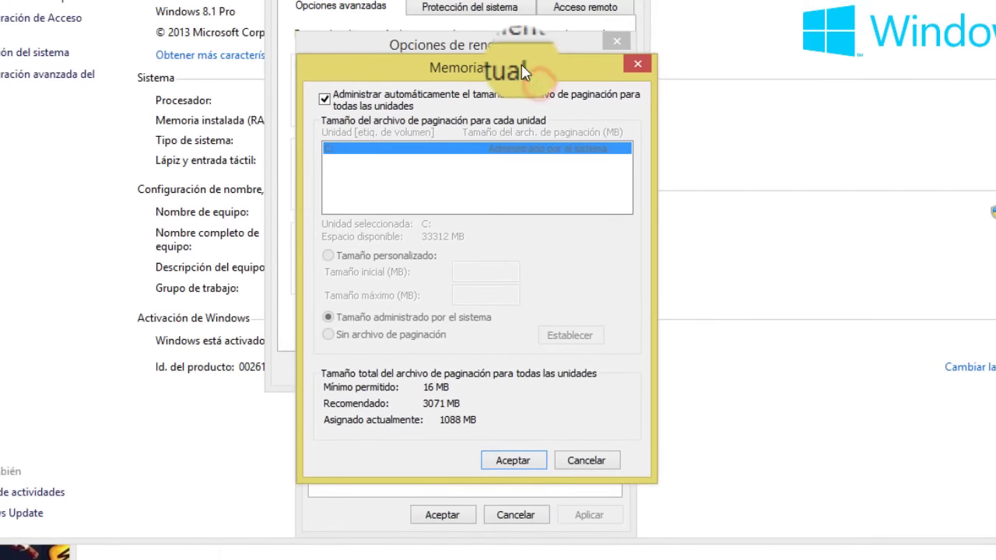
pyautogui.click(325, 99)
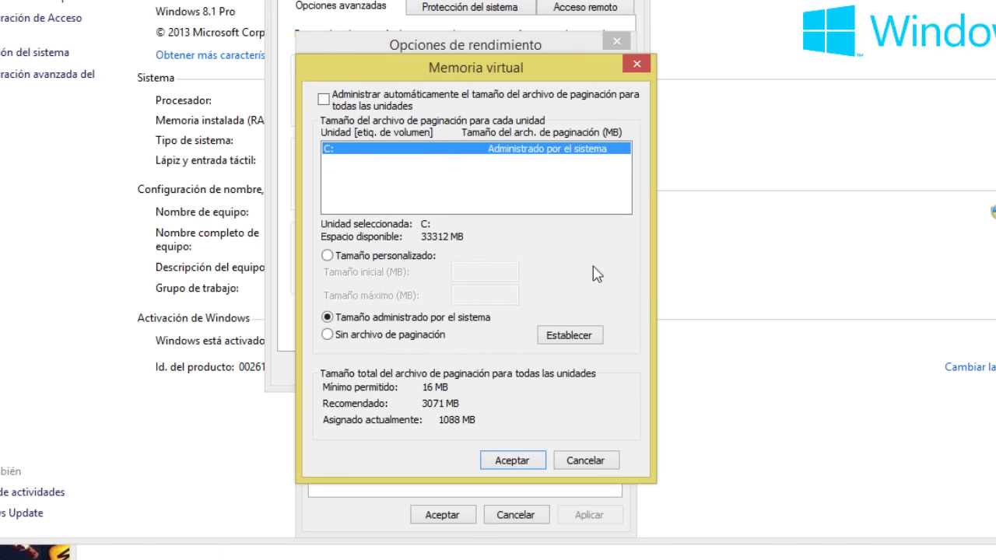
pyautogui.click(392, 258)
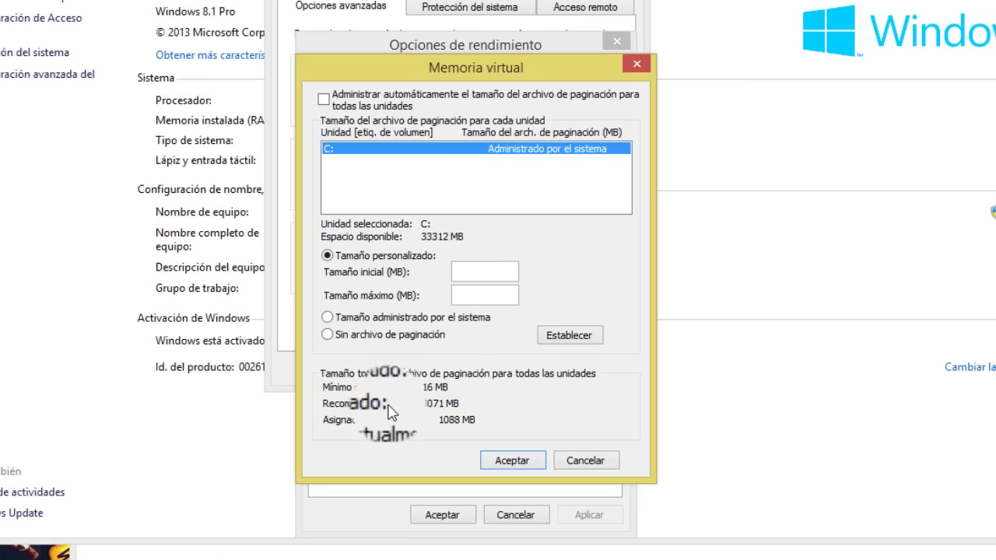
# Set both the initial and the maximum paging file size to 3071 MB.
pyautogui.click(479, 273)
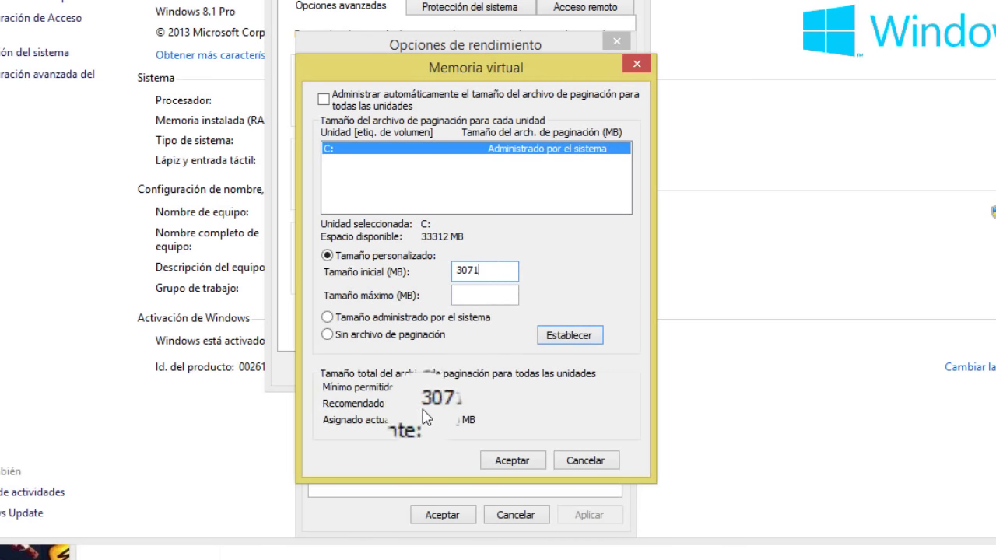
pyautogui.click(477, 295)
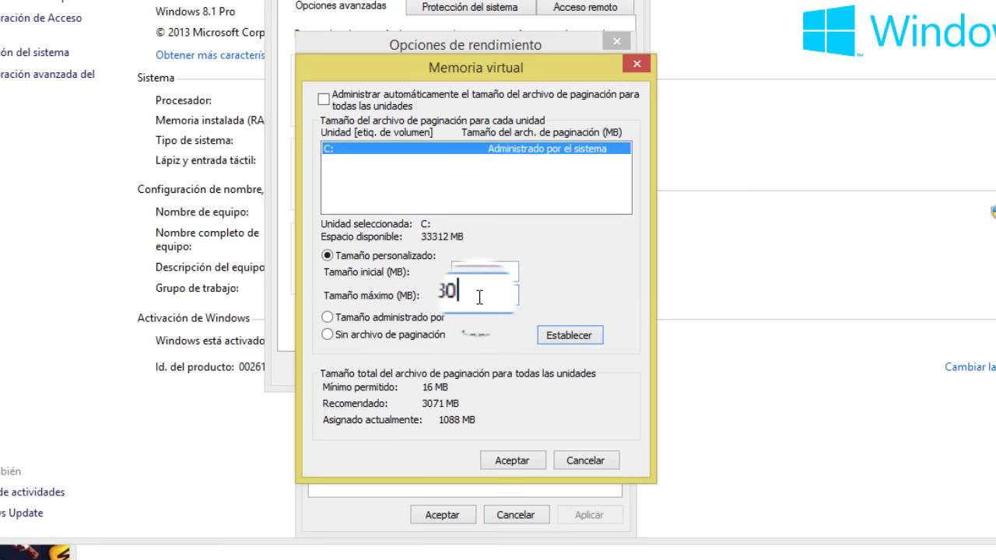
pyautogui.write('1')
pyautogui.click(510, 272)
pyautogui.press('BackSpace')
pyautogui.press('BackSpace')
pyautogui.press('BackSpace')
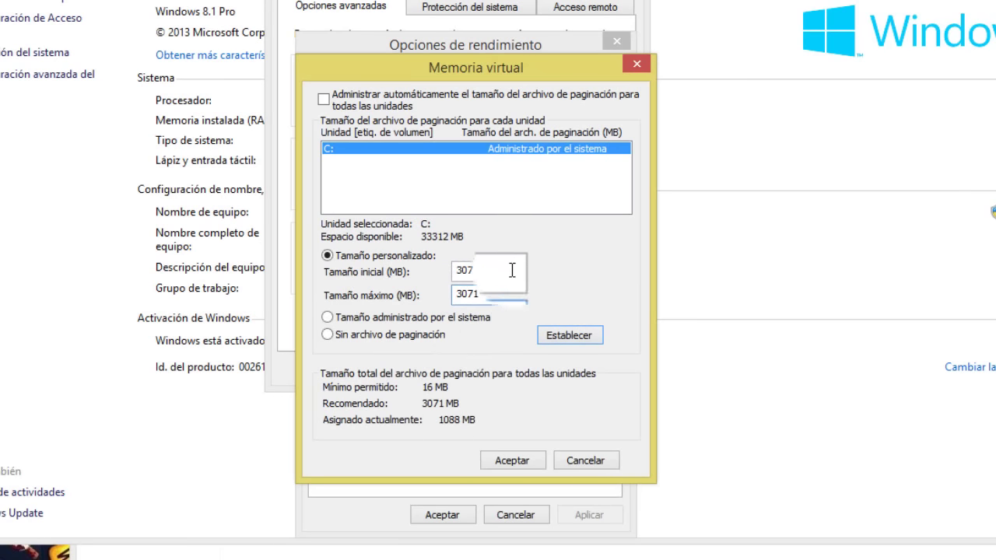
pyautogui.write('071')
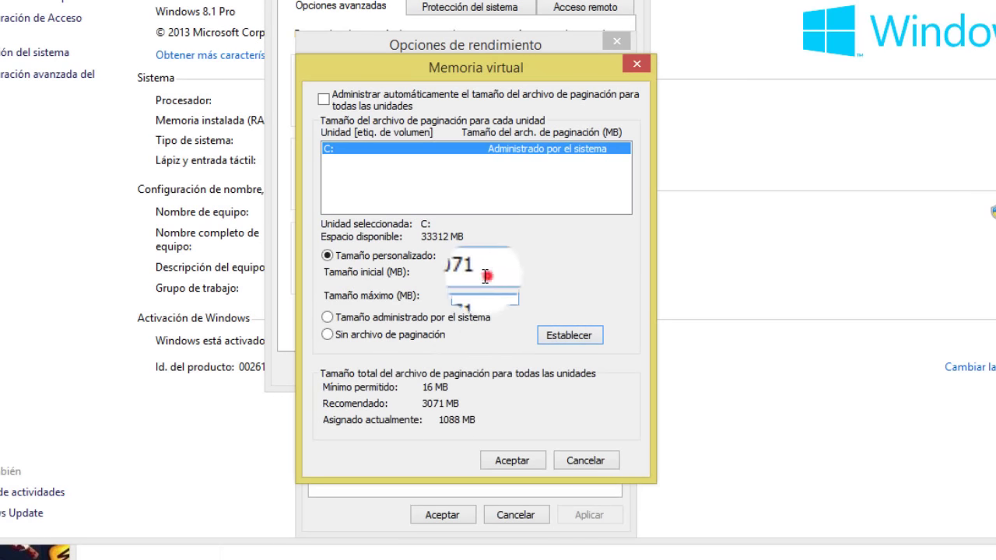
pyautogui.click(489, 296)
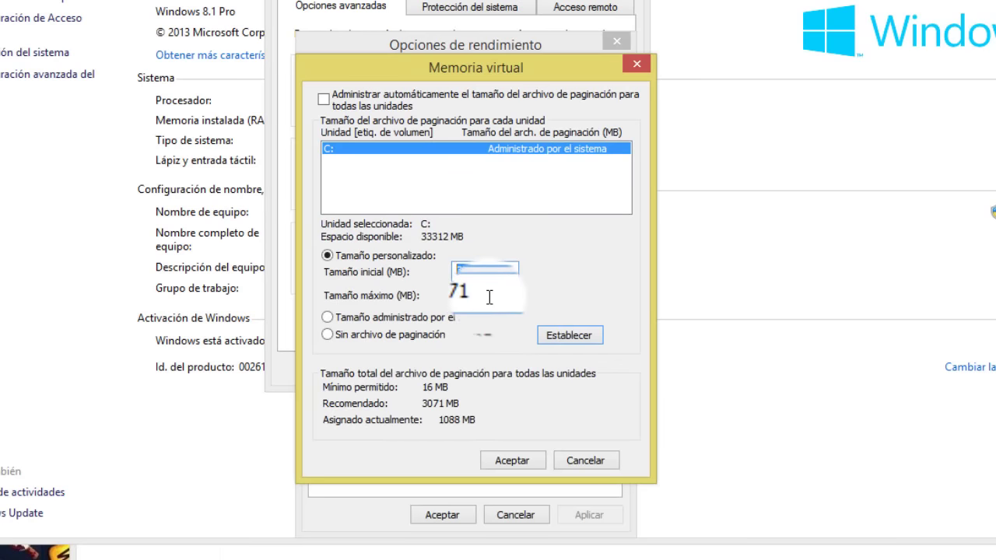
pyautogui.doubleClick(488, 297)
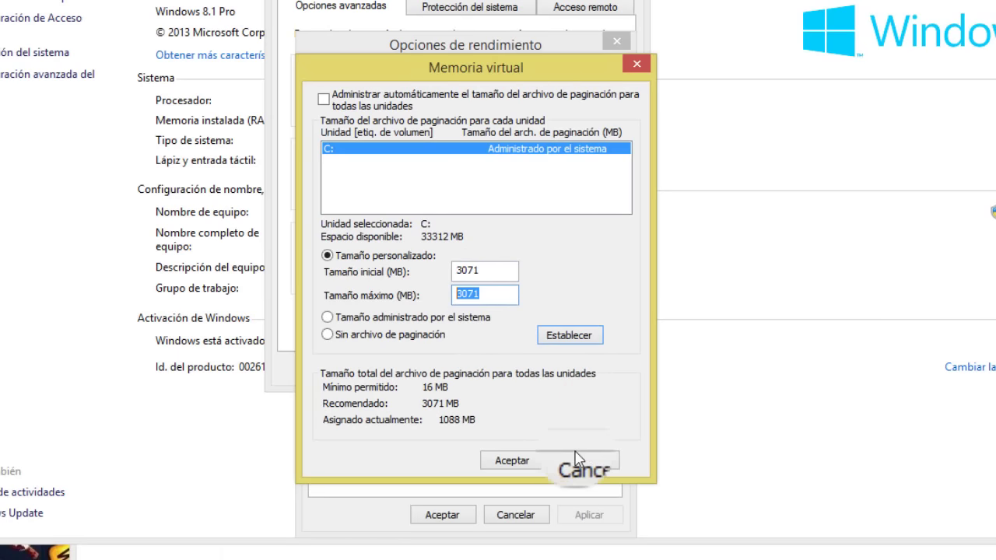
# Accept and apply the virtual memory changes through all open dialogs, choosing to restart the computer later.
pyautogui.click(535, 463)
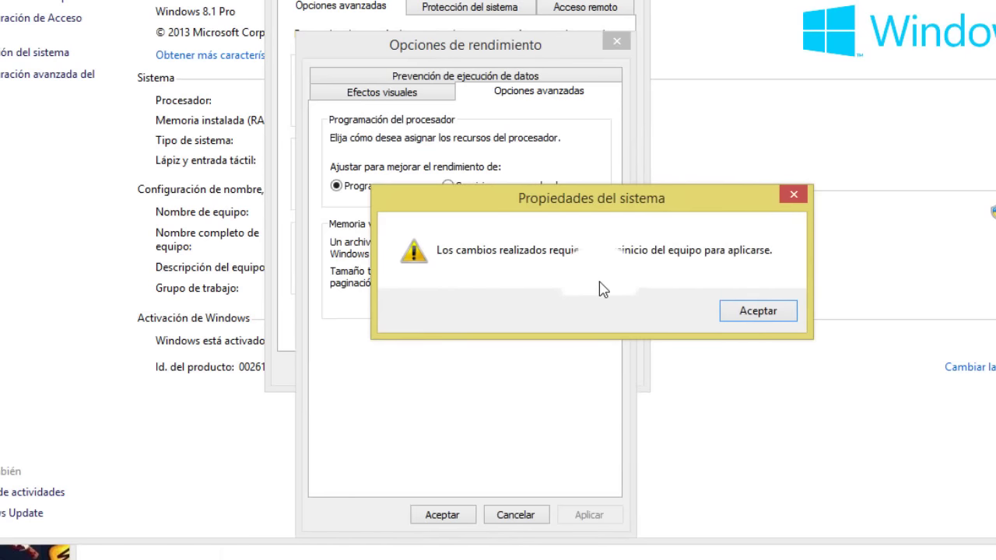
pyautogui.click(749, 311)
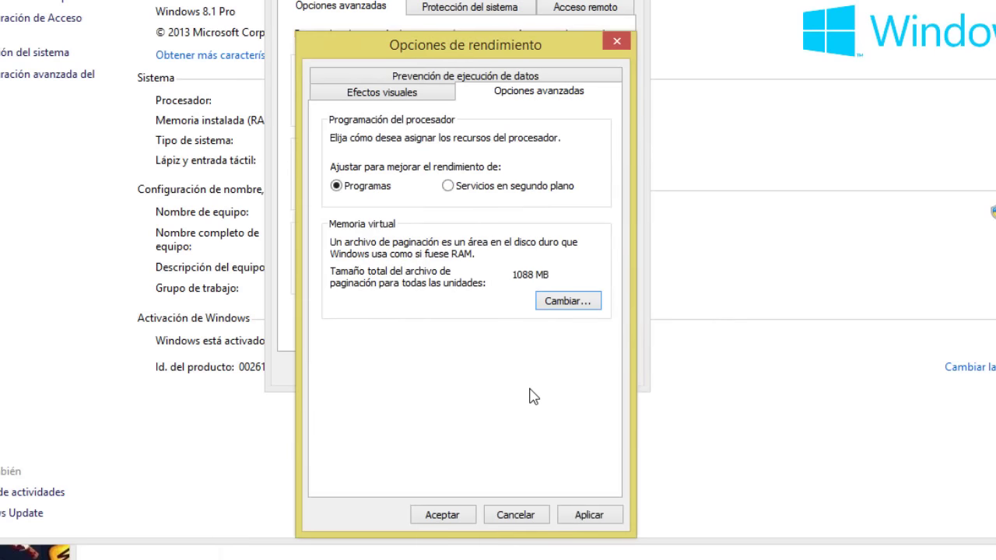
pyautogui.click(589, 515)
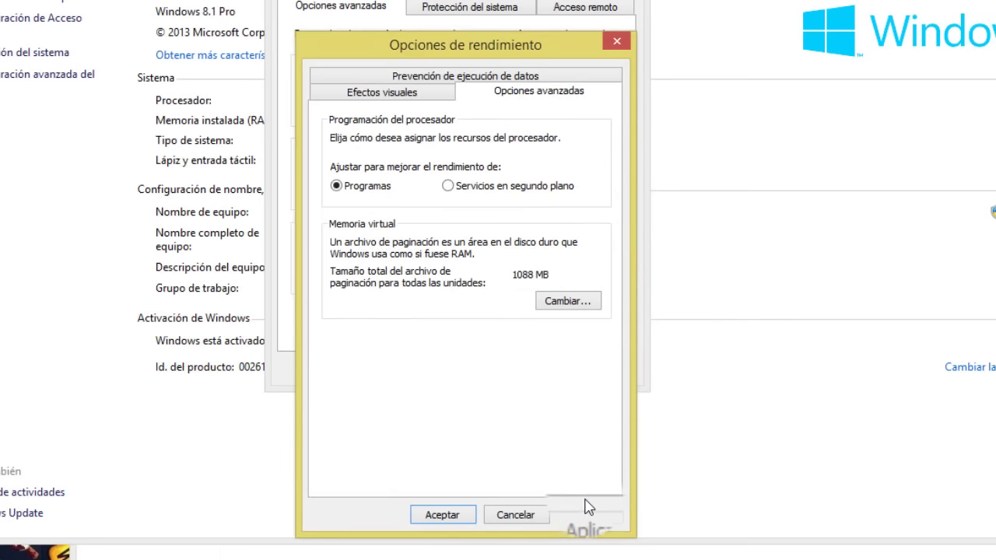
pyautogui.click(434, 515)
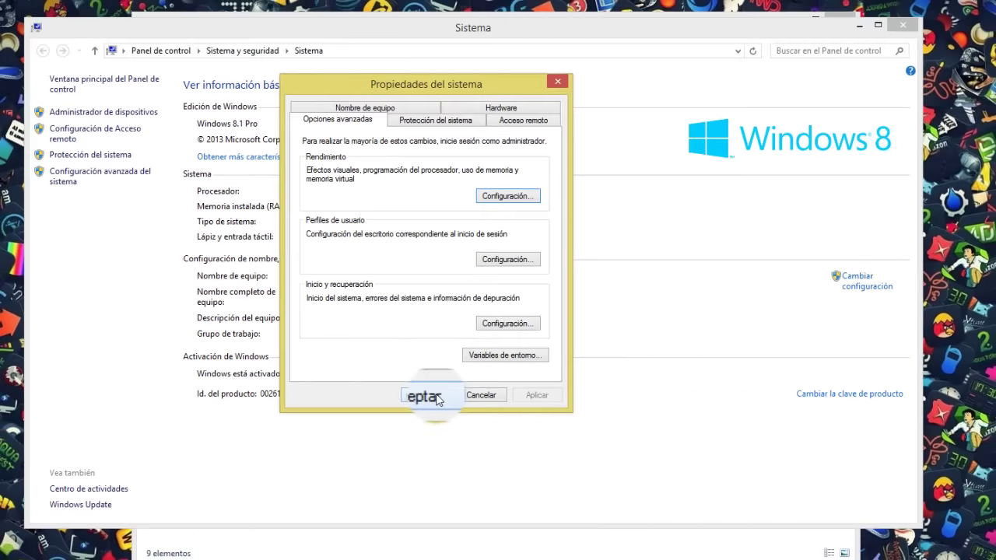
pyautogui.click(436, 398)
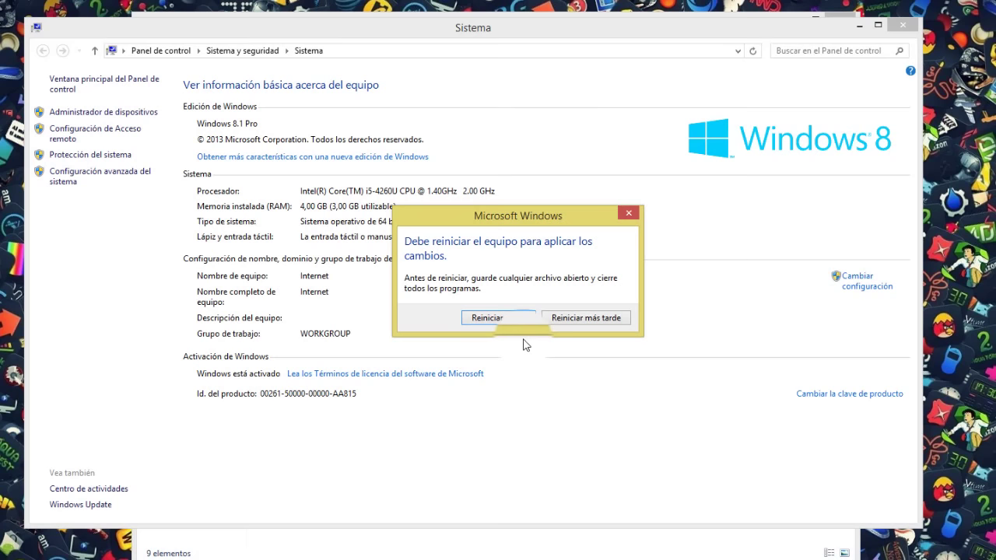
pyautogui.click(580, 319)
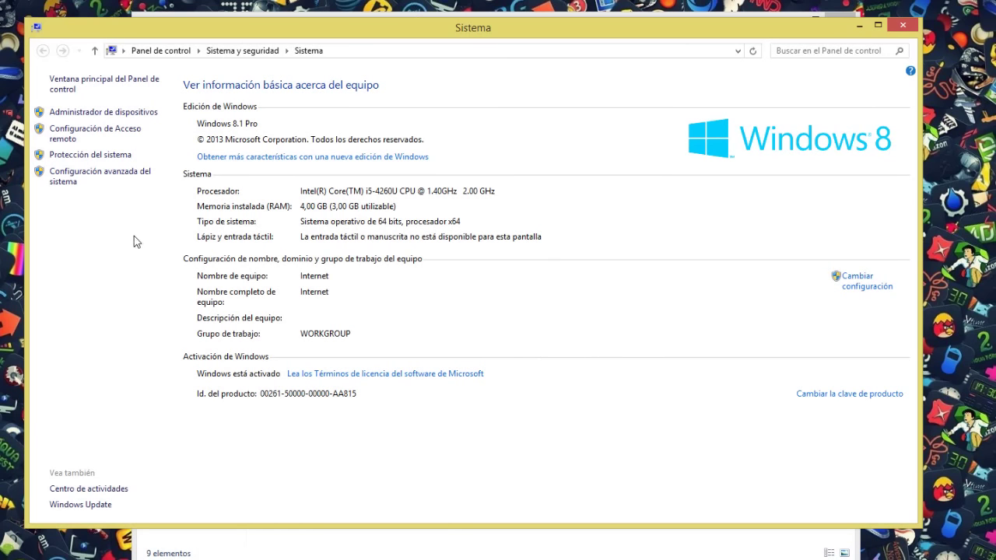
# Reopen the Memoria virtual settings from the advanced performance options in the system properties.
pyautogui.click(78, 183)
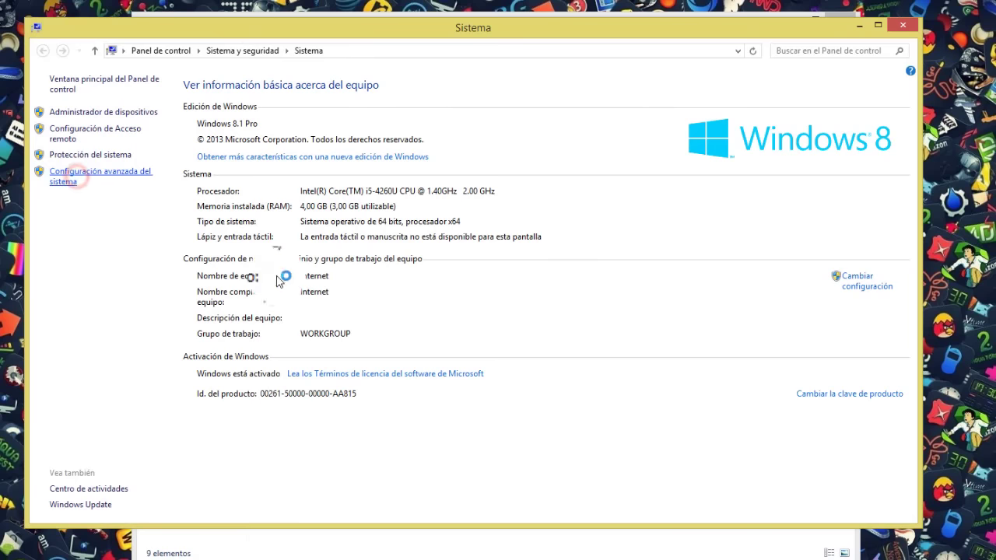
pyautogui.moveTo(131, 21); pyautogui.dragTo(528, 135)
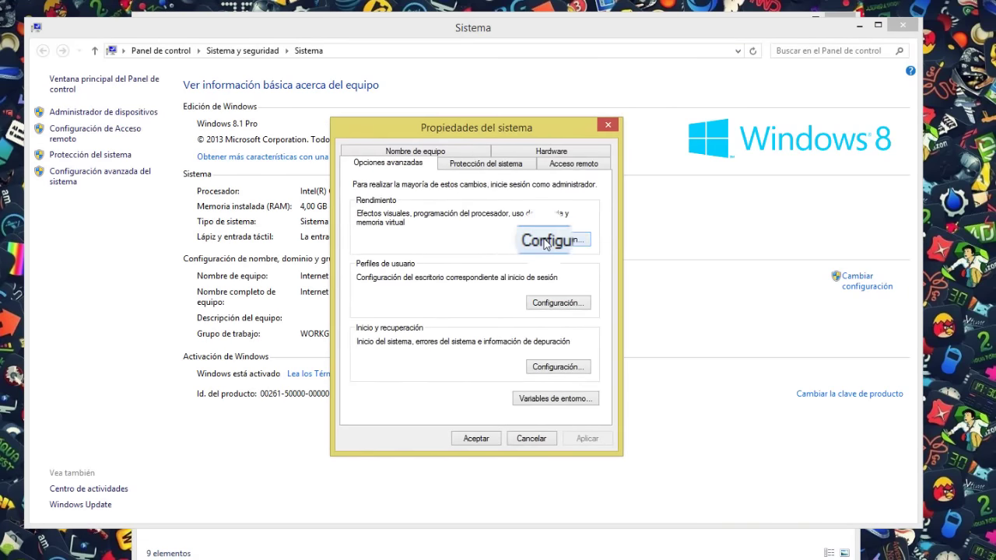
pyautogui.click(553, 241)
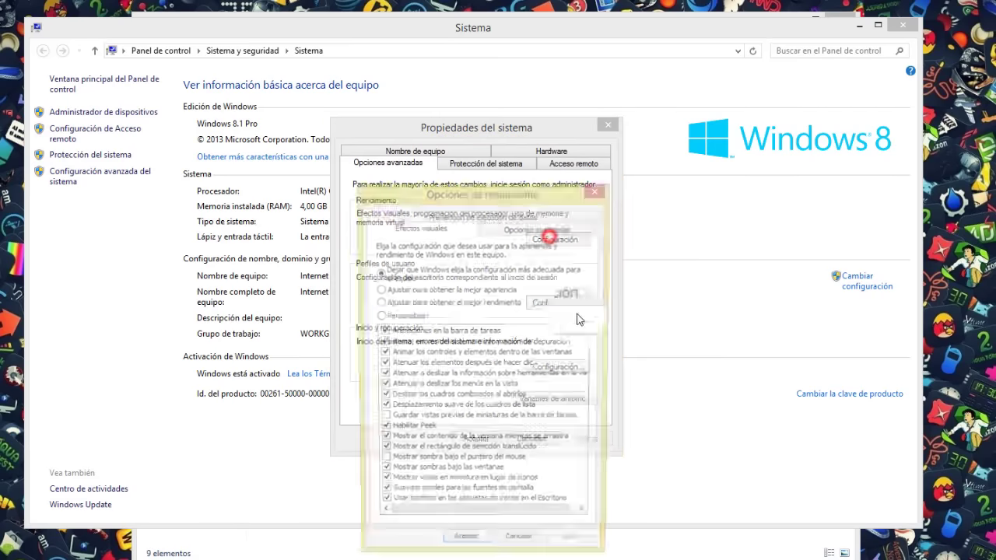
pyautogui.click(518, 228)
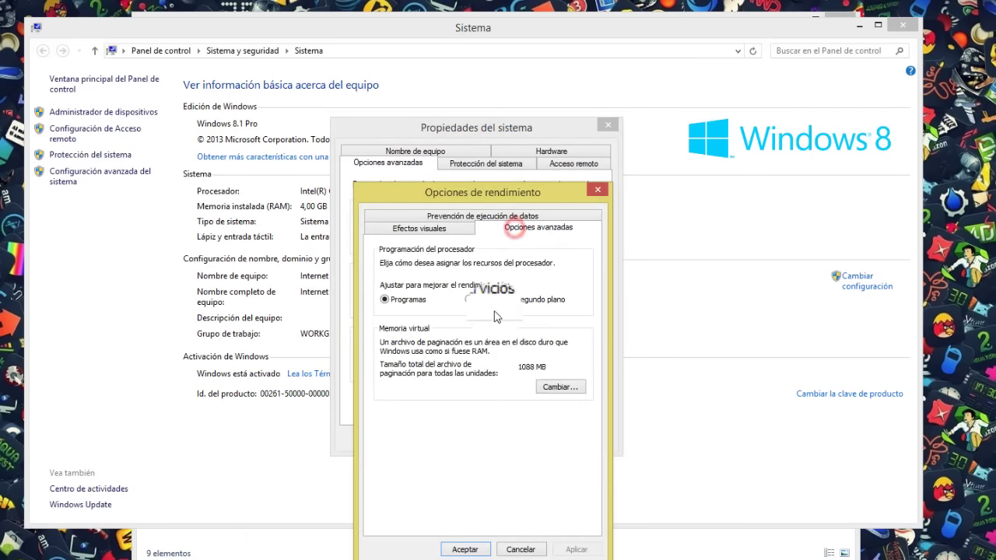
pyautogui.click(552, 389)
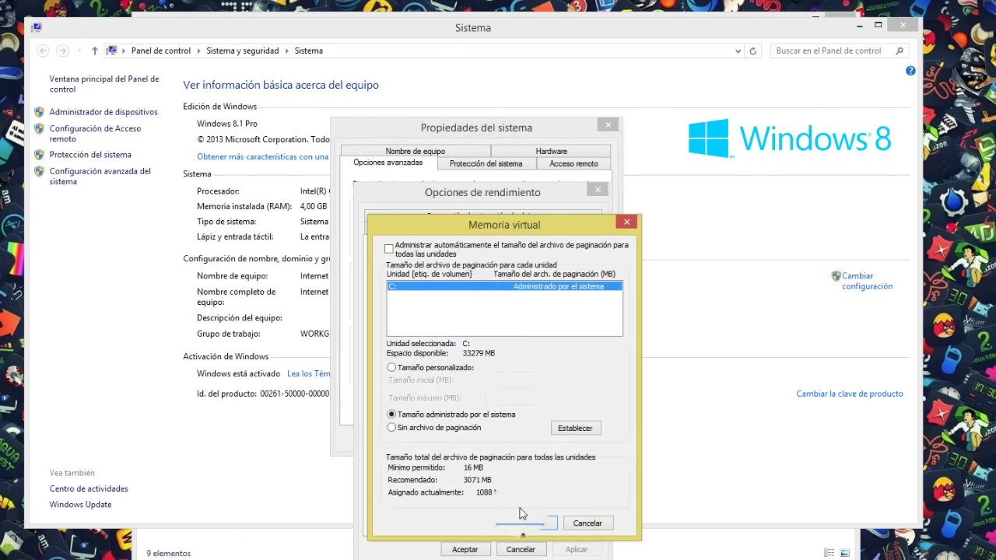
# Re-enable automatic paging file management for all drives, accepting the open dialogs and closing the Sistema window.
pyautogui.click(389, 248)
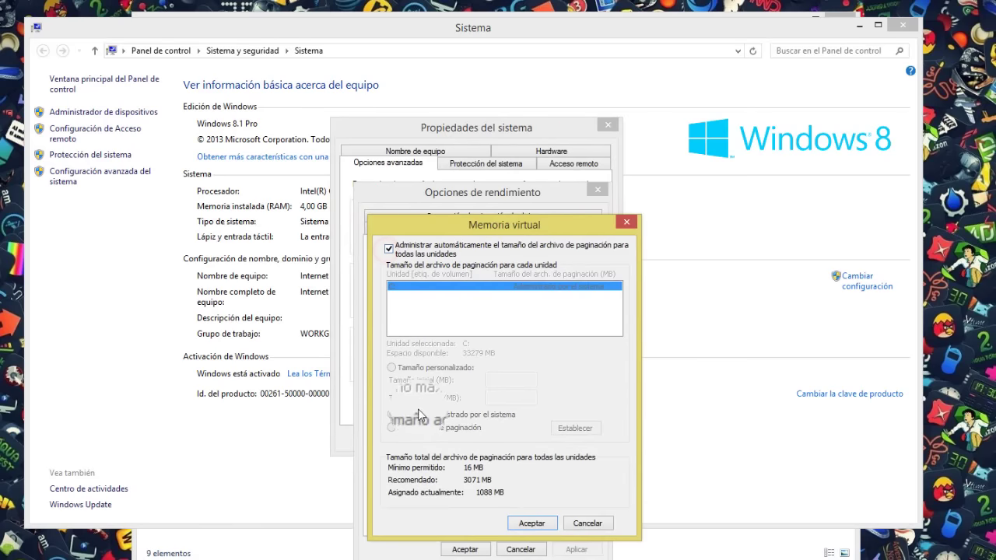
pyautogui.click(532, 523)
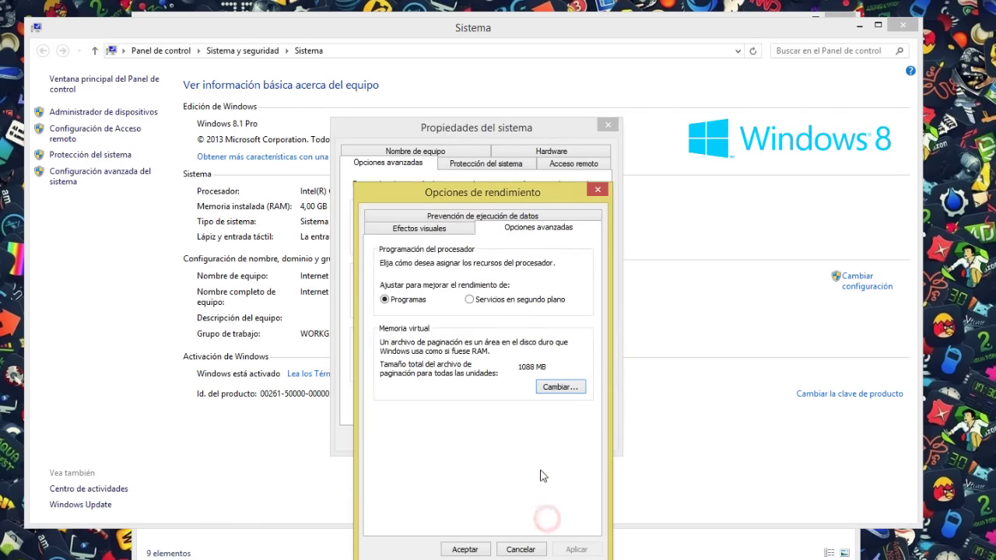
pyautogui.click(467, 549)
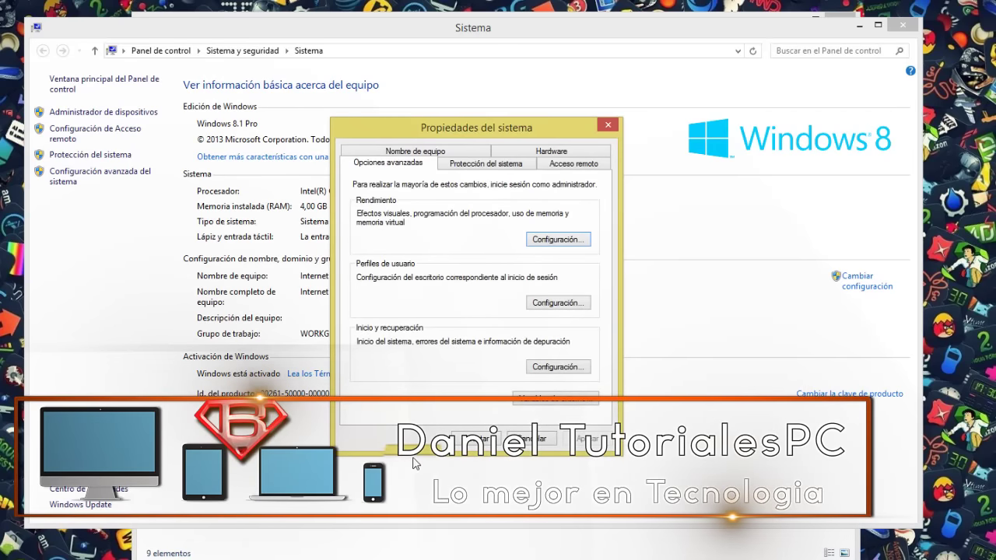
pyautogui.click(472, 438)
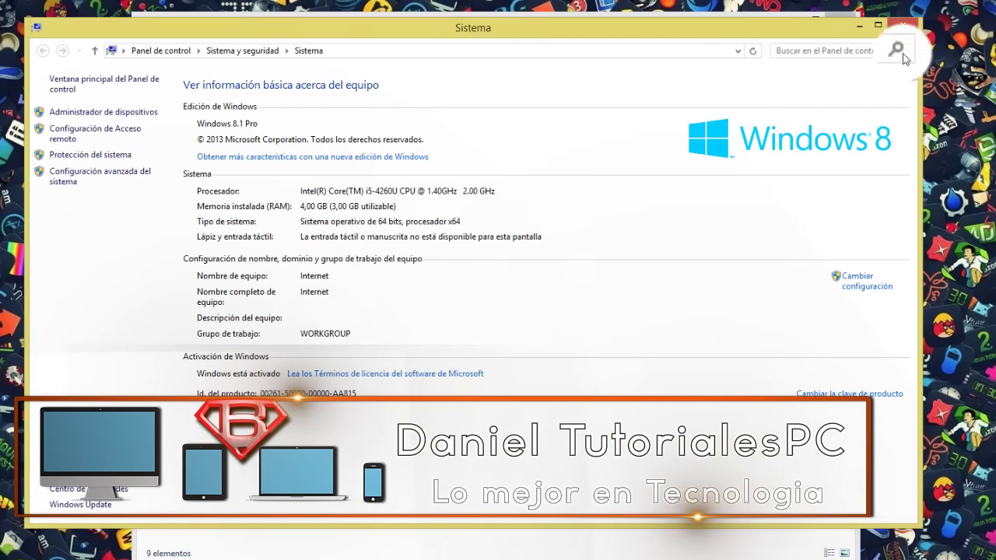
pyautogui.click(913, 30)
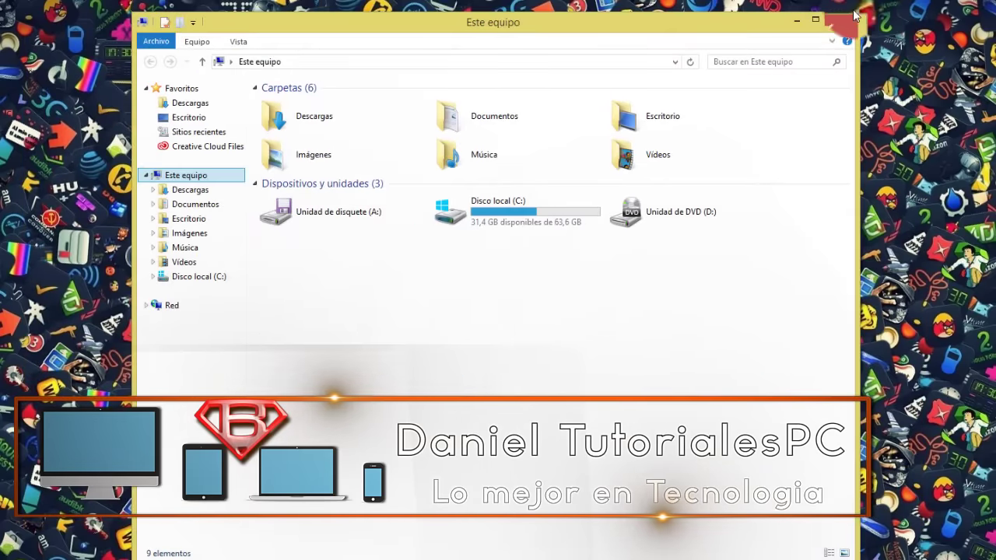